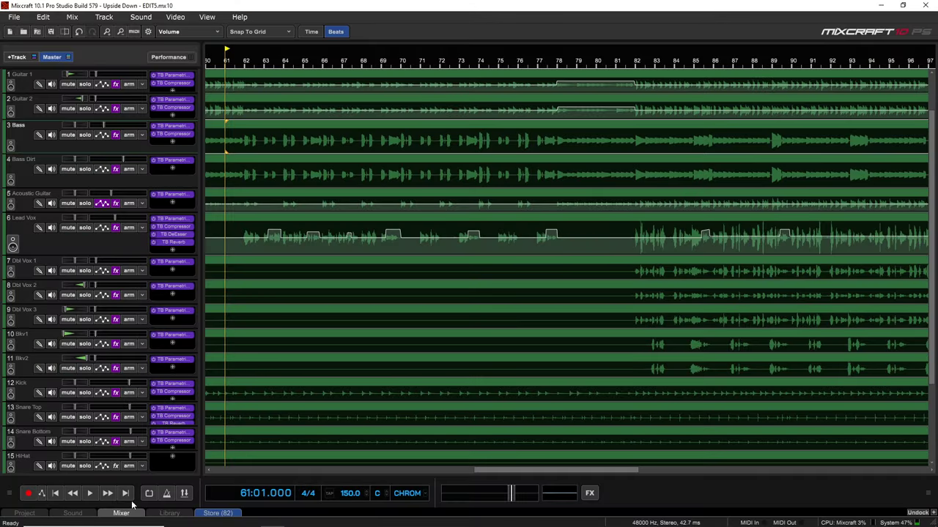
# Step: Show the Mixer, enlarge it to reveal the full channel strips, and undock it into its own window
pyautogui.click(121, 514)
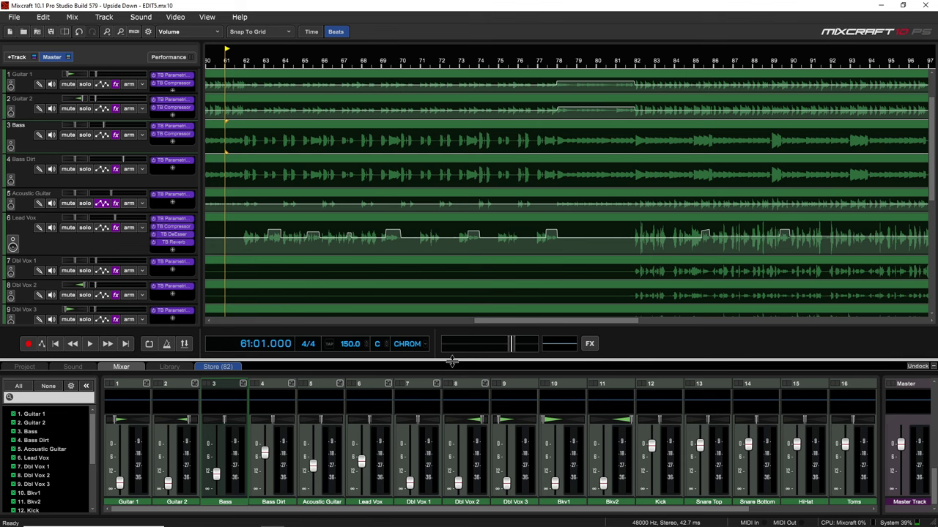
pyautogui.moveTo(452, 361); pyautogui.dragTo(459, 76)
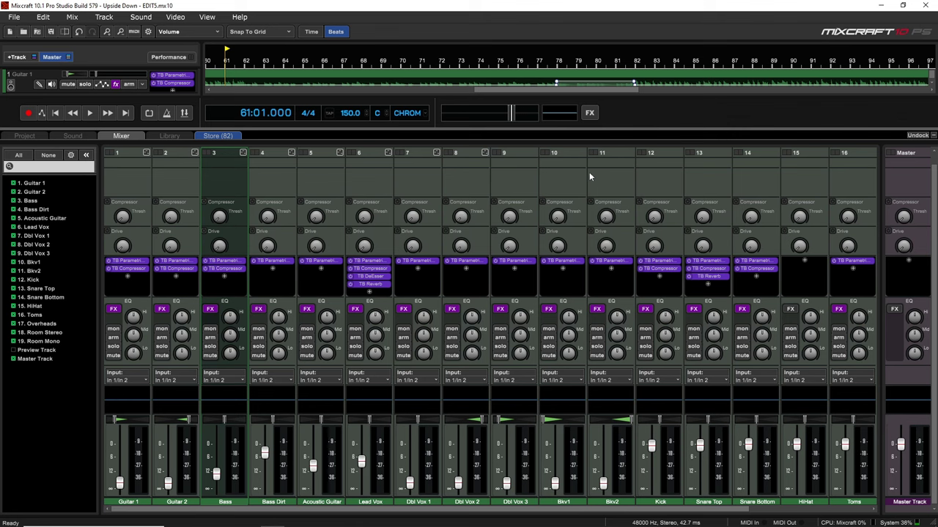
pyautogui.click(917, 137)
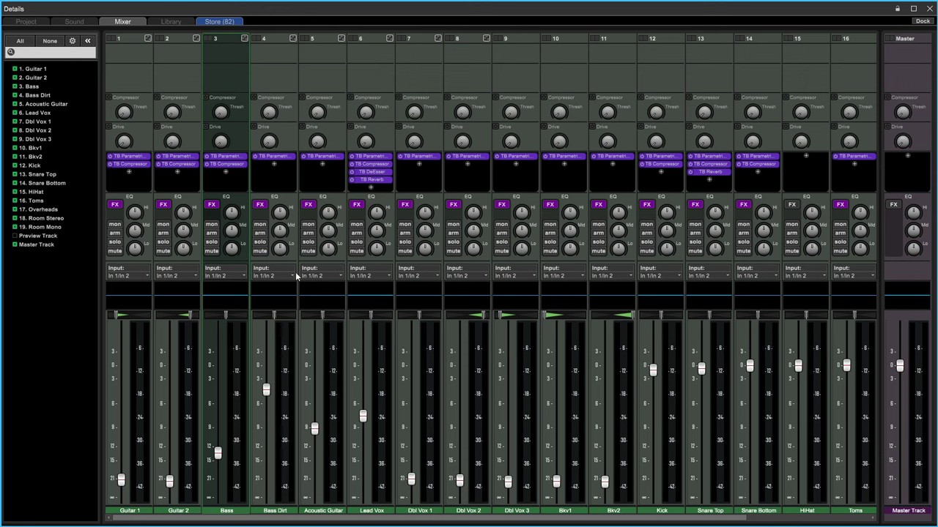
# Step: Select the Bass Dirt track and review its TB Parametric Equalizer settings
pyautogui.moveTo(280, 230)
pyautogui.click(270, 511)
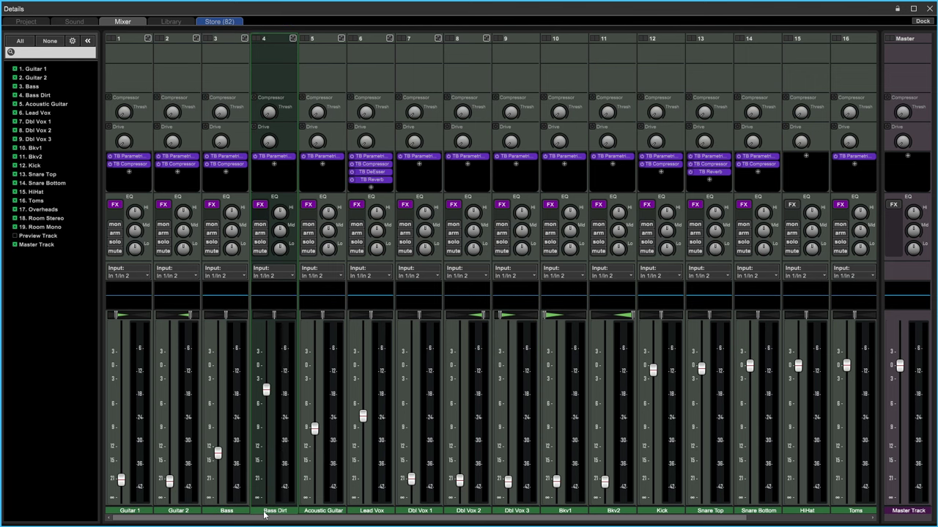
pyautogui.click(267, 157)
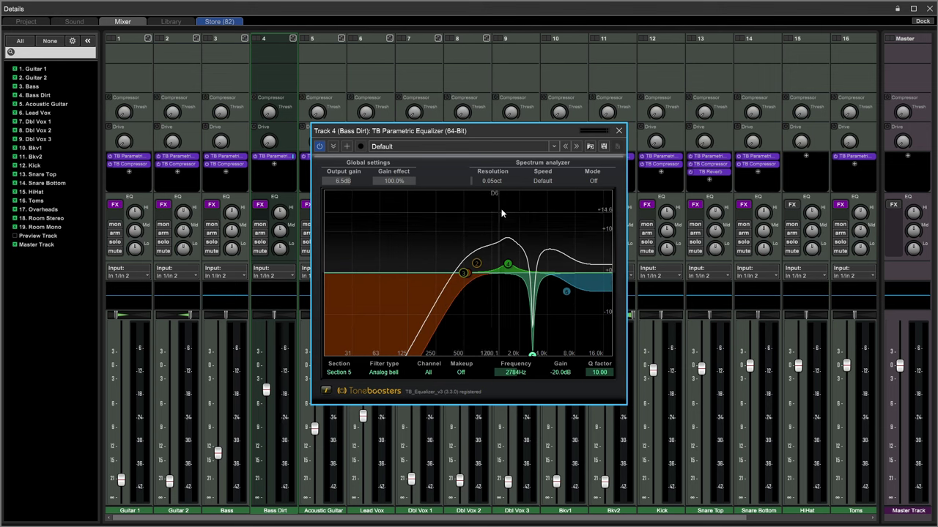
pyautogui.click(618, 131)
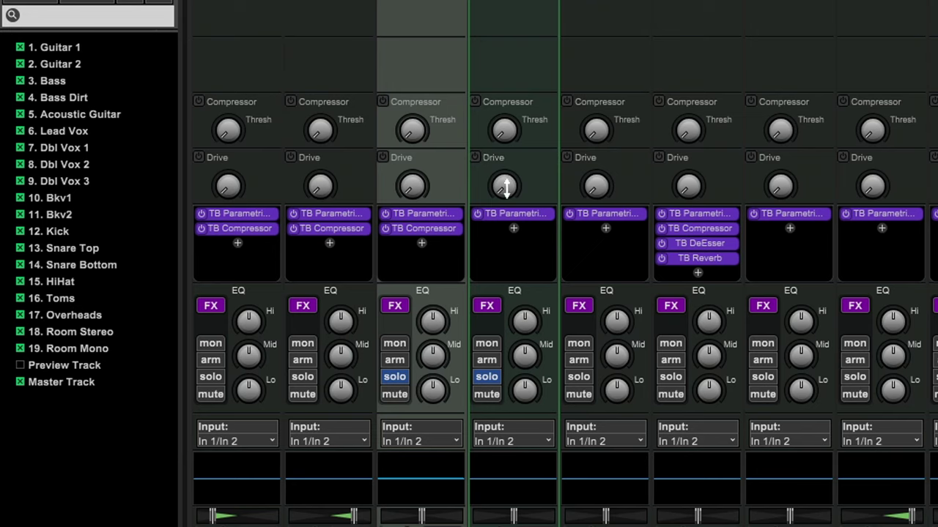
# Step: Raise the built-in Drive amount on the Bass Dirt track and unsolo Bass Dirt and Bass
pyautogui.moveTo(505, 189)
pyautogui.moveTo(506, 189)
pyautogui.mouseDown()
pyautogui.moveTo(514, 152)
pyautogui.moveTo(509, 198)
pyautogui.moveTo(514, 130)
pyautogui.moveTo(495, 210)
pyautogui.moveTo(490, 189)
pyautogui.moveTo(491, 199)
pyautogui.mouseUp()
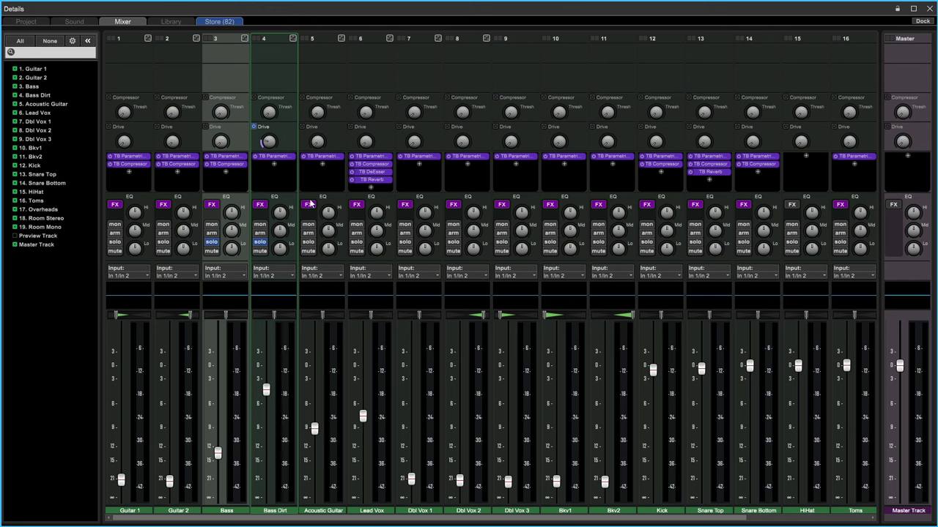
pyautogui.click(260, 242)
pyautogui.click(212, 242)
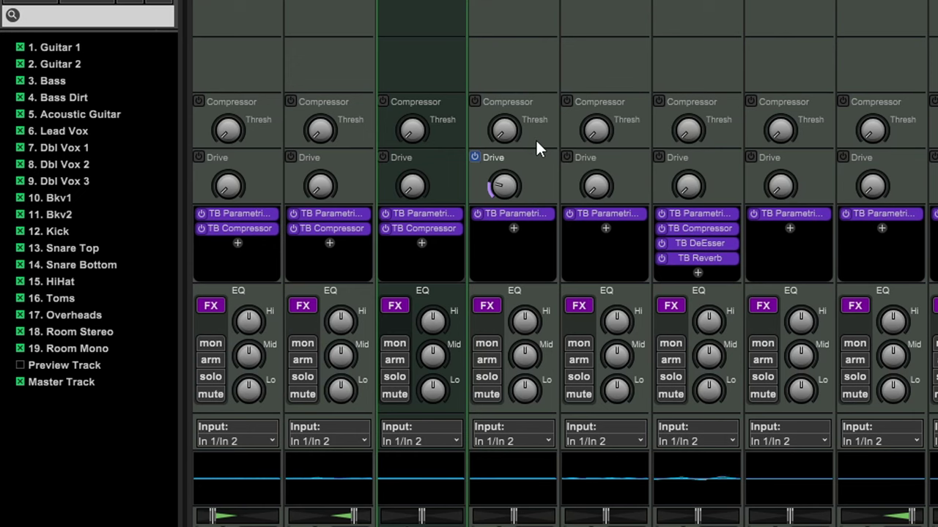
pyautogui.moveTo(501, 186); pyautogui.dragTo(499, 186)
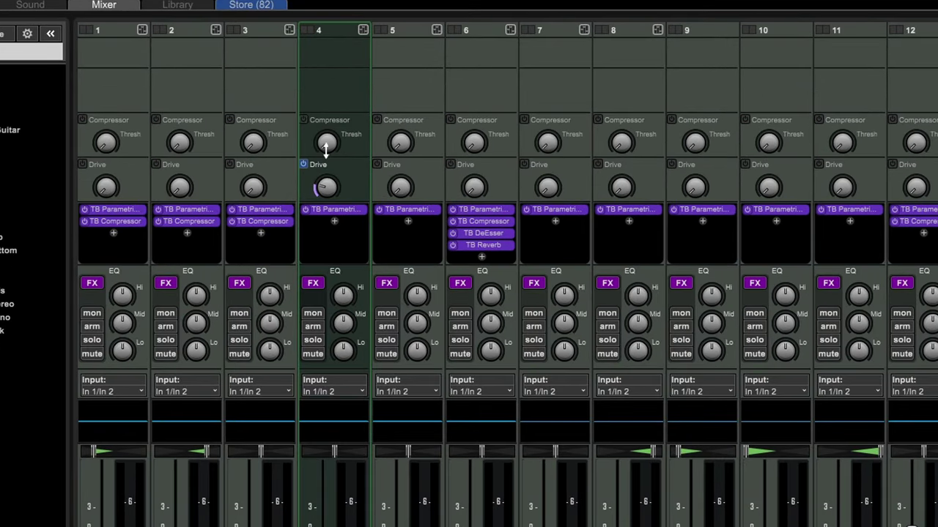
# Step: Set the Bass Dirt track's compressor threshold to about the middle of its range and lower its volume fader to about -9 dB
pyautogui.moveTo(331, 151)
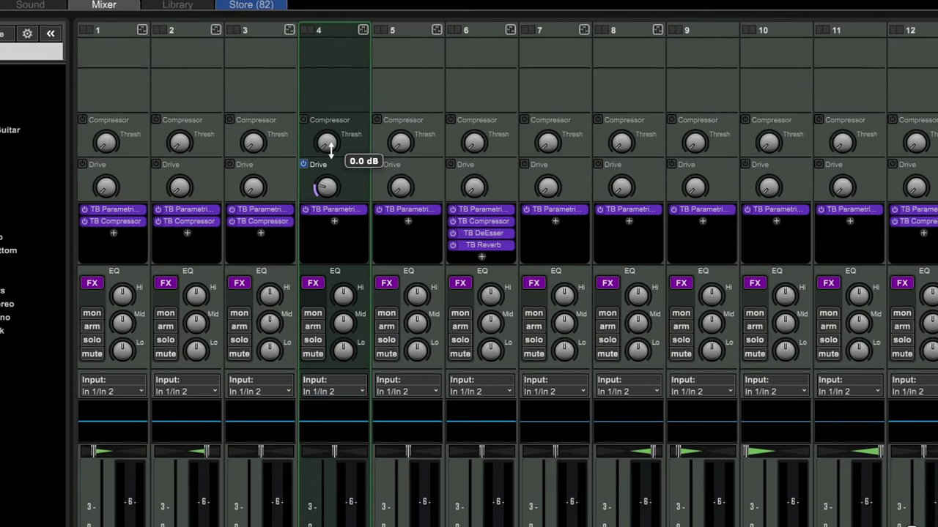
pyautogui.moveTo(326, 146); pyautogui.dragTo(328, 68)
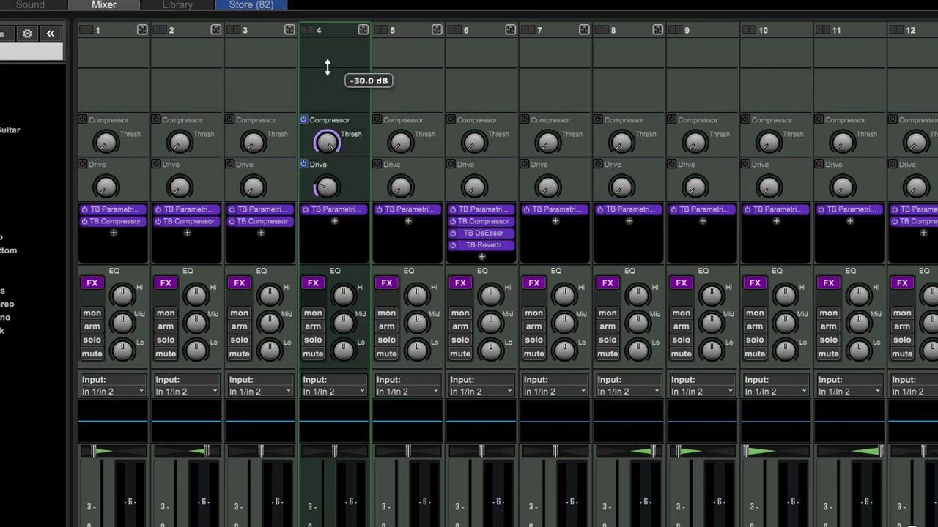
pyautogui.moveTo(328, 67); pyautogui.dragTo(328, 68)
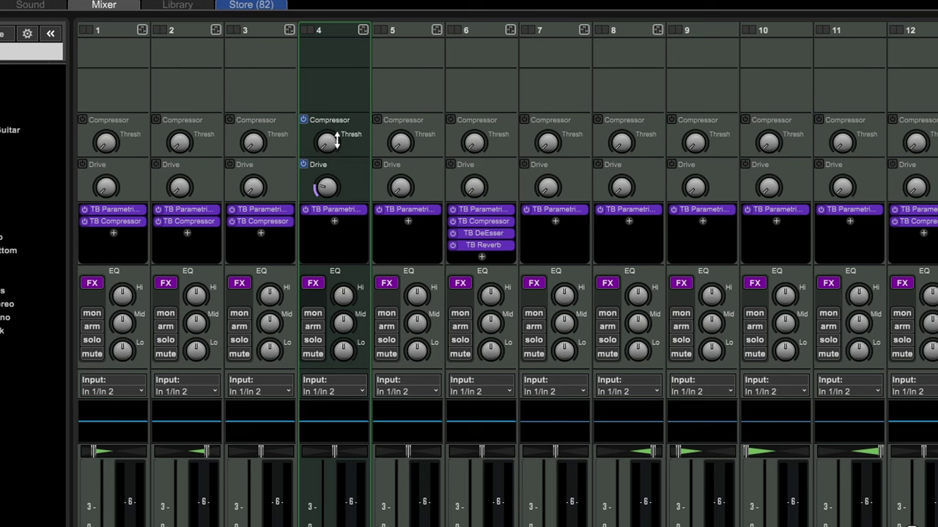
pyautogui.moveTo(329, 145)
pyautogui.moveTo(327, 144); pyautogui.dragTo(328, 110)
pyautogui.moveTo(324, 143); pyautogui.dragTo(330, 123)
pyautogui.moveTo(332, 126); pyautogui.dragTo(329, 128)
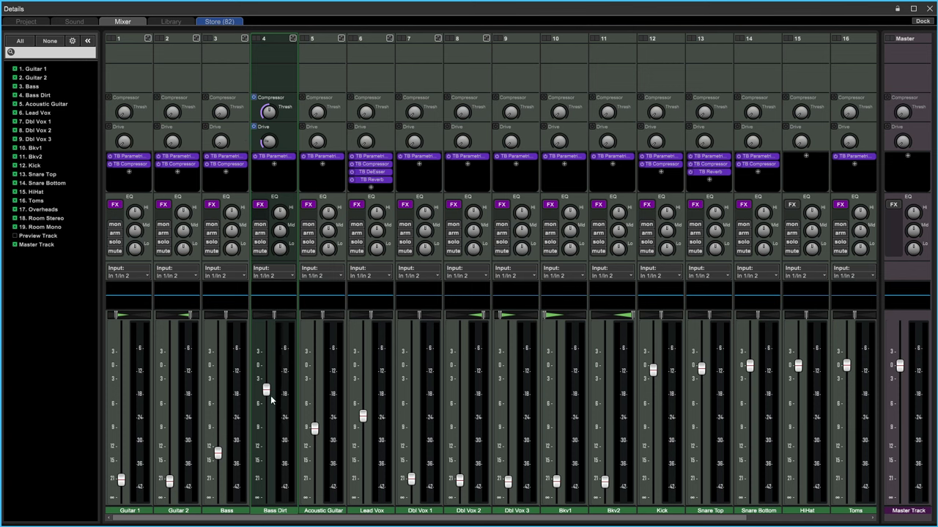
pyautogui.moveTo(266, 391); pyautogui.dragTo(265, 428)
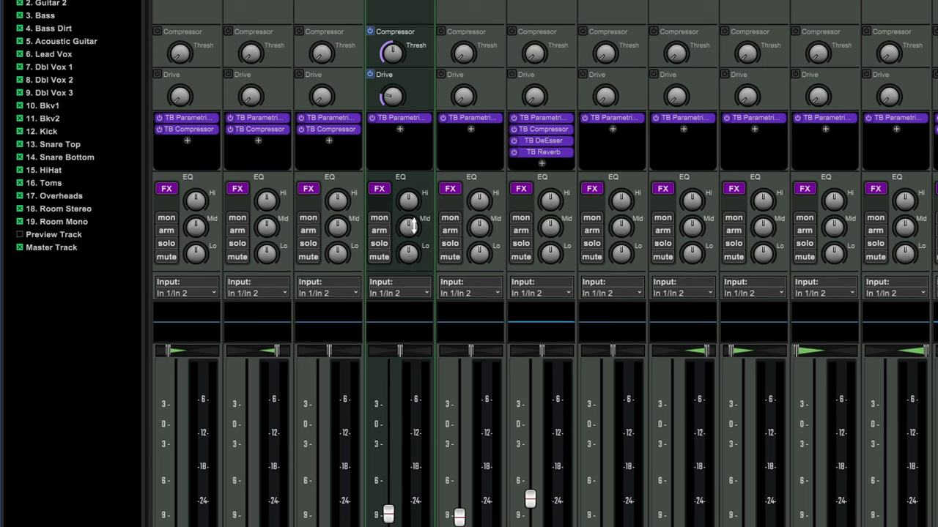
# Step: Shape the Bass Dirt track's EQ by cutting Hi and Mid and boosting Lo, and lower its volume fader to about -16 dB
pyautogui.moveTo(411, 228)
pyautogui.moveTo(411, 228); pyautogui.dragTo(408, 252)
pyautogui.moveTo(408, 209); pyautogui.dragTo(408, 249)
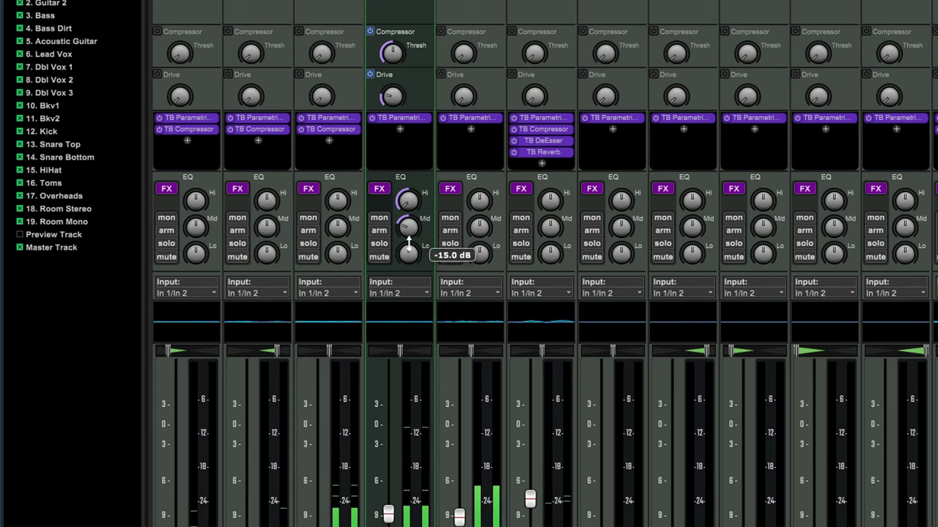
pyautogui.moveTo(404, 226)
pyautogui.moveTo(404, 224); pyautogui.dragTo(404, 228)
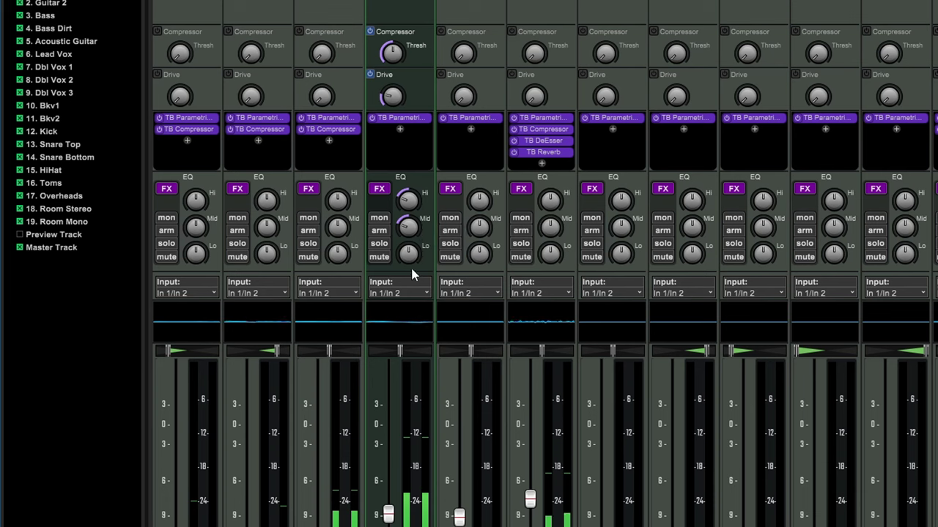
pyautogui.moveTo(411, 265); pyautogui.dragTo(406, 227)
pyautogui.moveTo(393, 506); pyautogui.dragTo(393, 526)
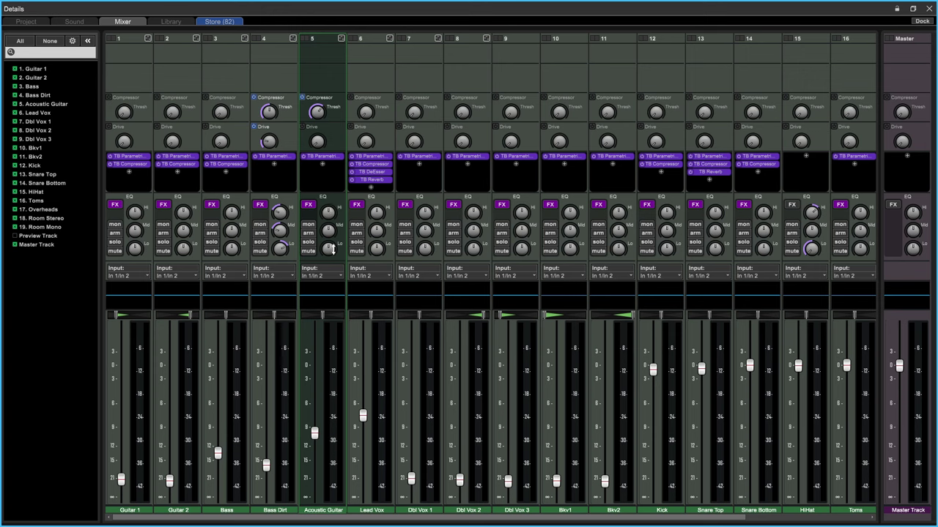
# Step: Enable the Parametric EQ section in the Mixer Panel Preferences
pyautogui.moveTo(335, 251)
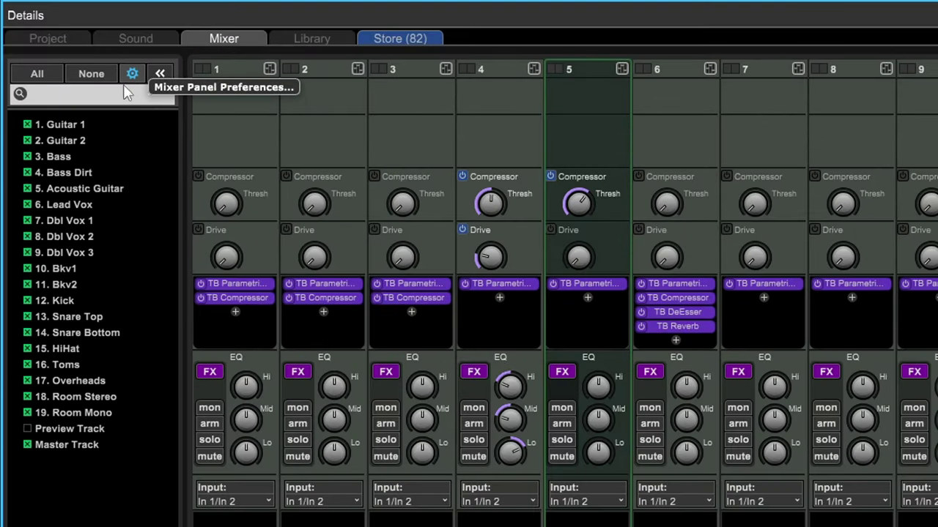
pyautogui.click(132, 75)
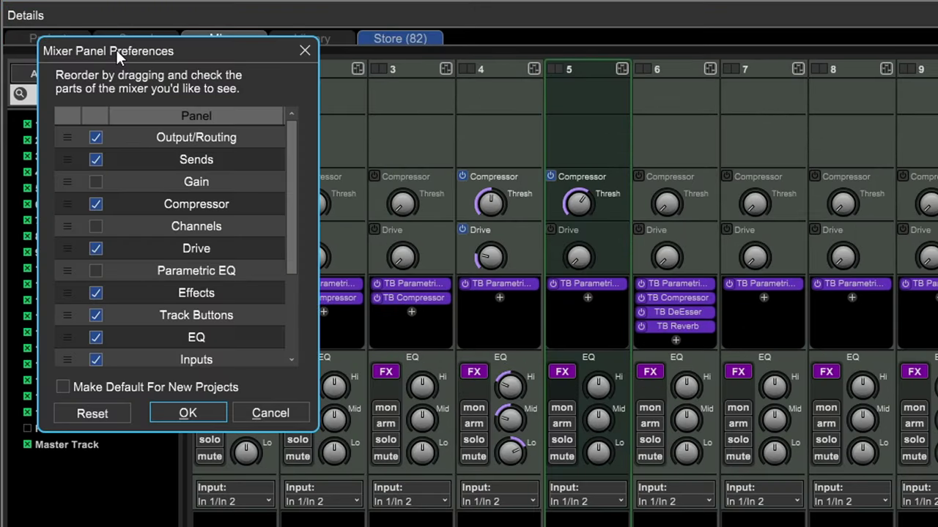
pyautogui.moveTo(116, 50); pyautogui.dragTo(121, 66)
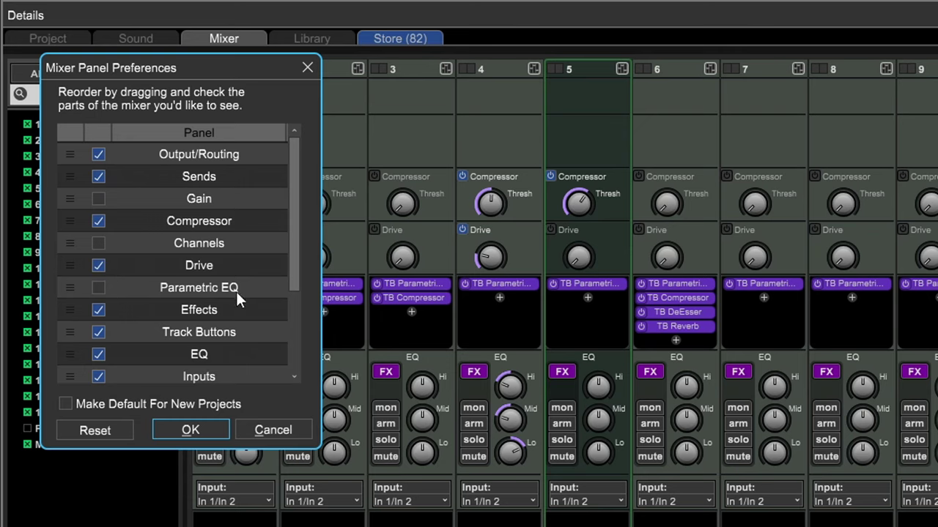
pyautogui.click(98, 287)
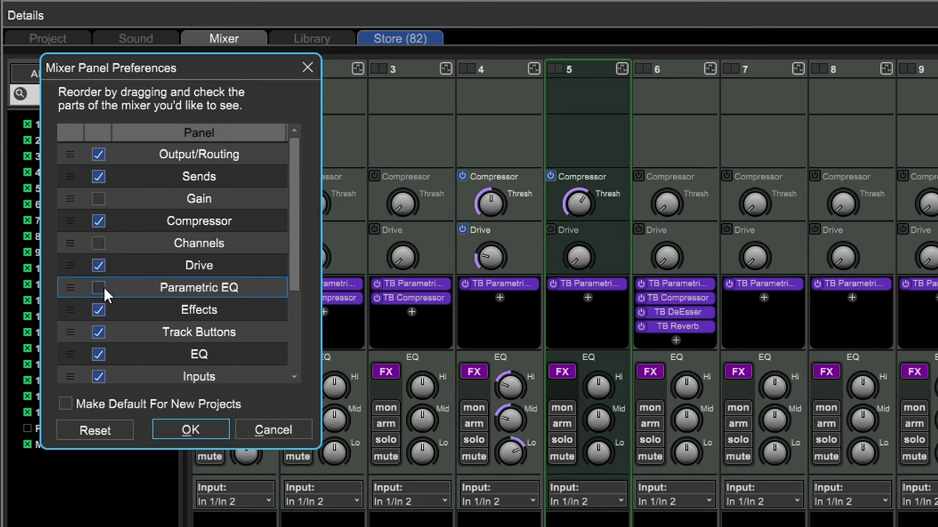
pyautogui.click(204, 431)
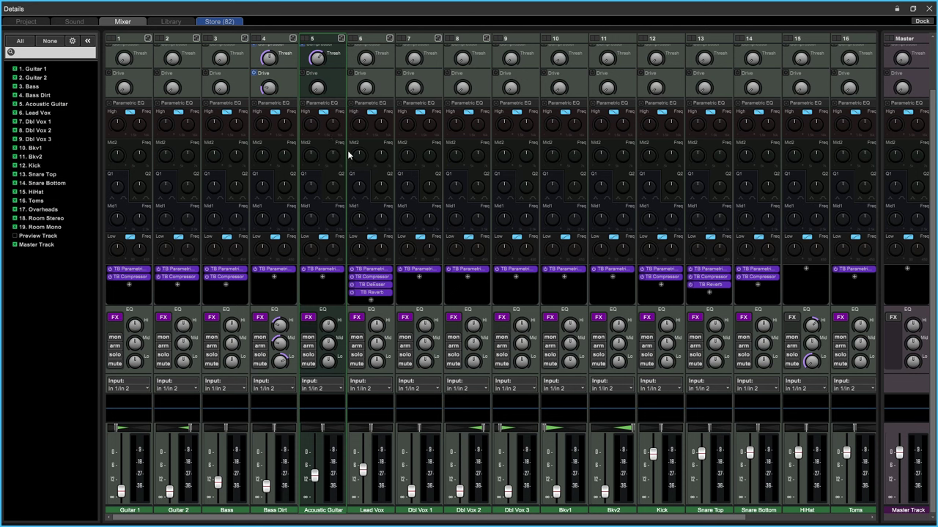
# Step: Solo the Acoustic Guitar track and compare its sound with the Parametric EQ switched off and on
pyautogui.click(308, 356)
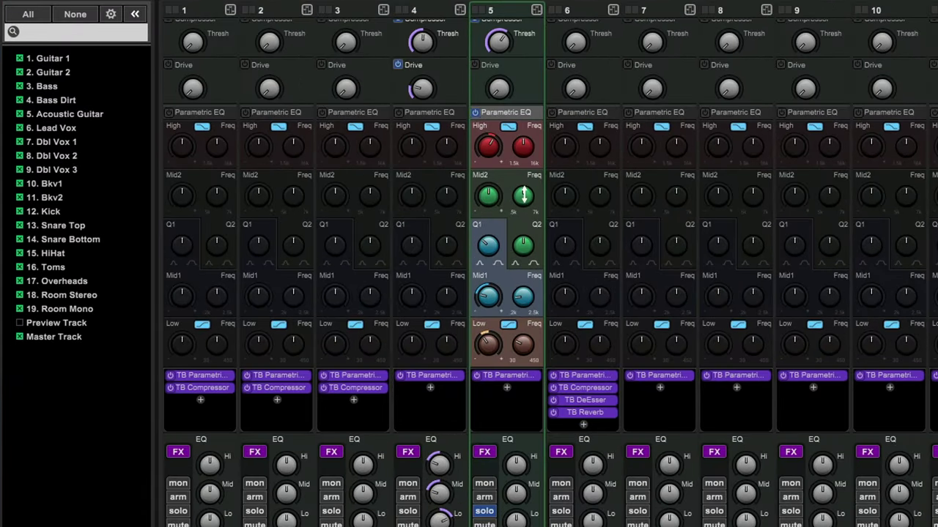
pyautogui.click(476, 113)
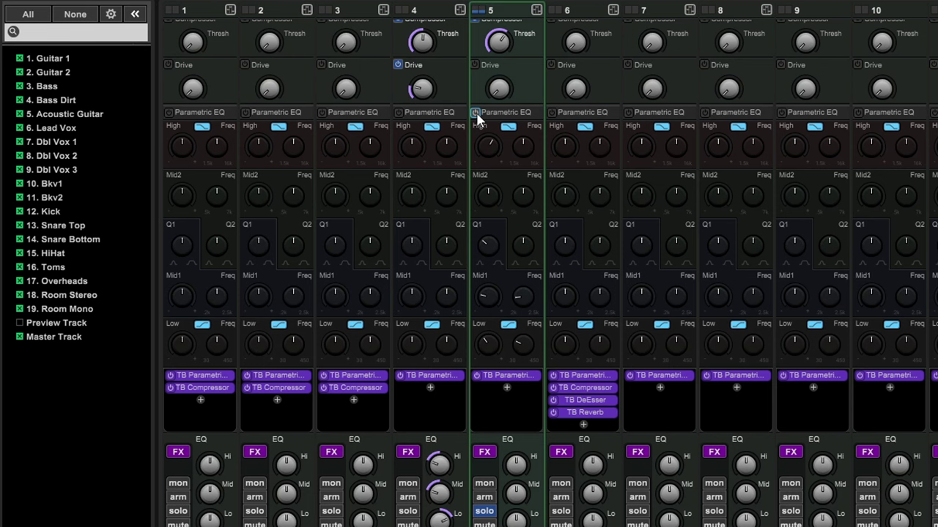
pyautogui.click(475, 114)
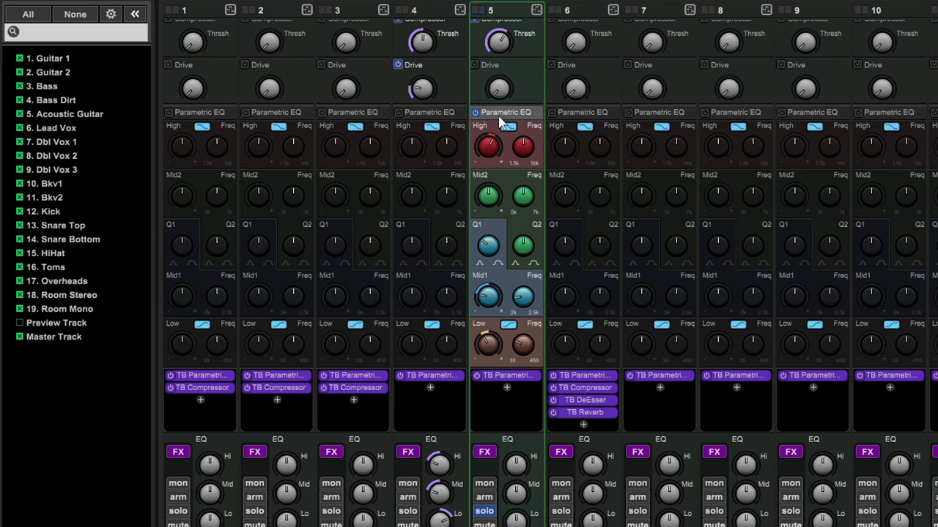
pyautogui.click(475, 114)
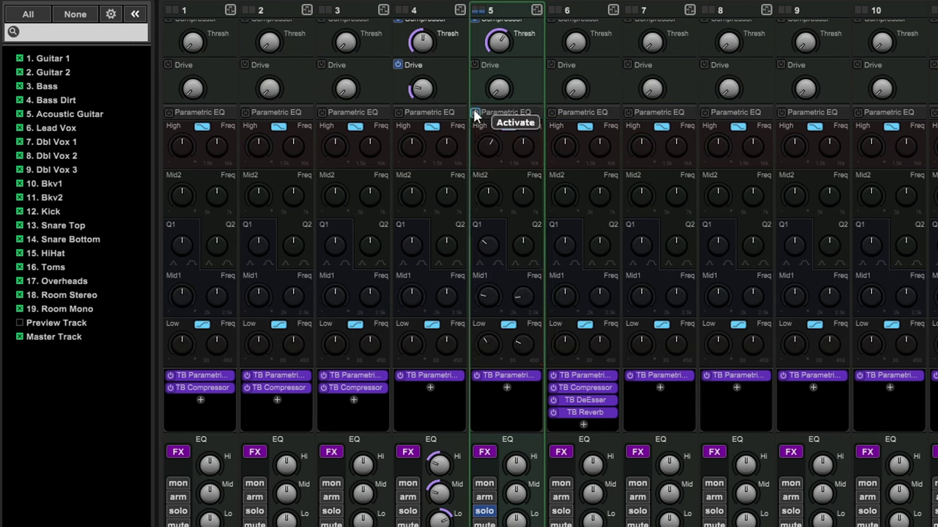
pyautogui.click(476, 114)
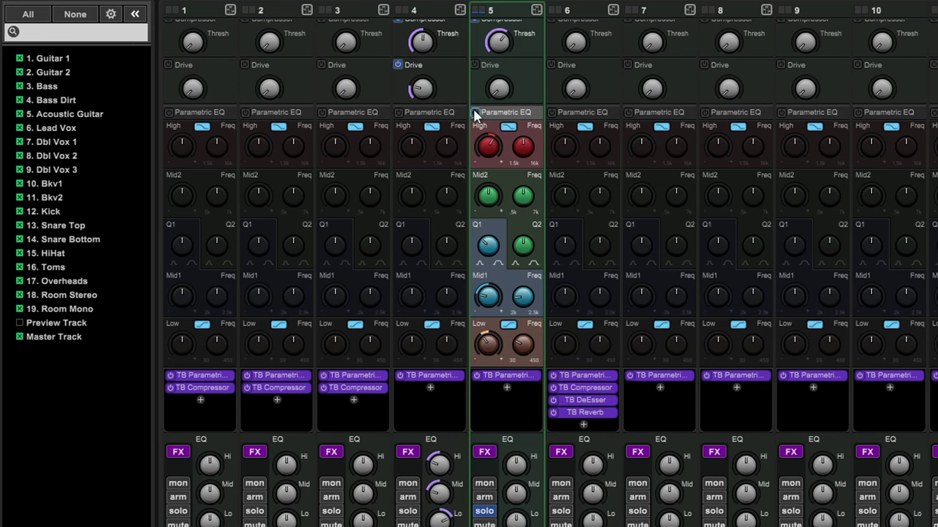
# Step: Reduce the Mid1 cut slightly in the Acoustic Guitar's Parametric EQ and compare the track with the EQ bypassed and active
pyautogui.moveTo(488, 294)
pyautogui.scroll(-1, 496, 287)
pyautogui.click(476, 114)
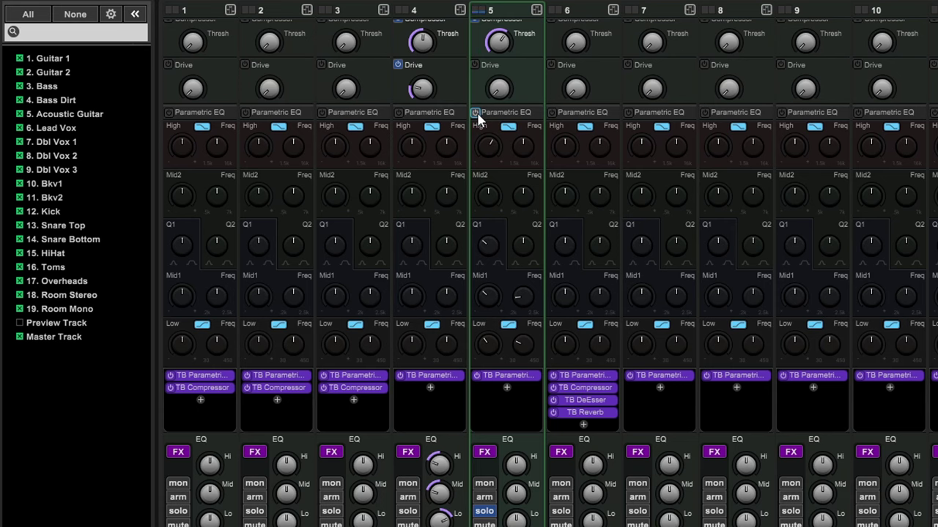
pyautogui.click(476, 114)
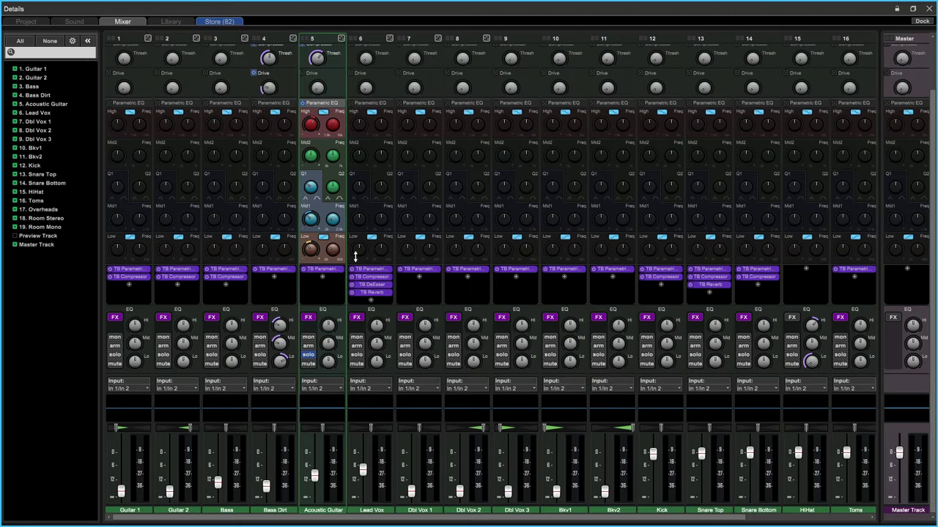
# Step: Enable the Channels section in the Mixer Panel Preferences
pyautogui.moveTo(355, 256)
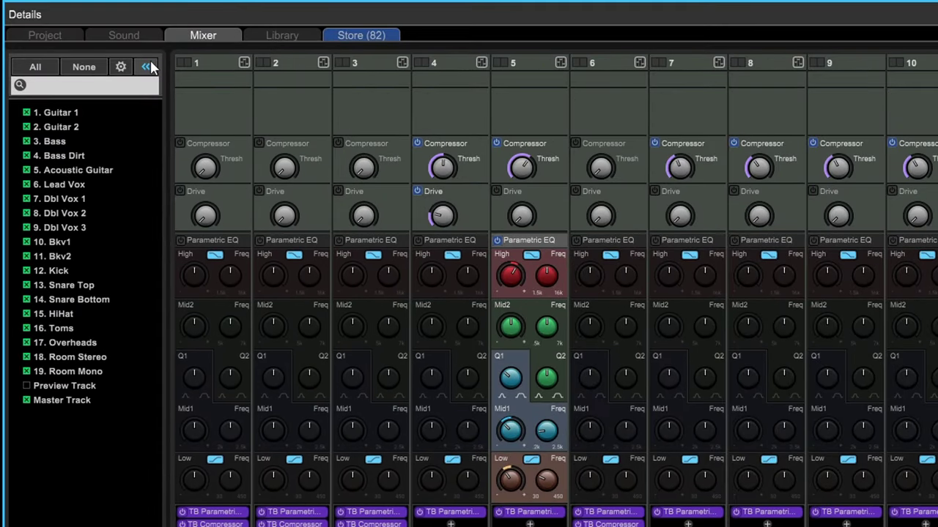
pyautogui.click(122, 66)
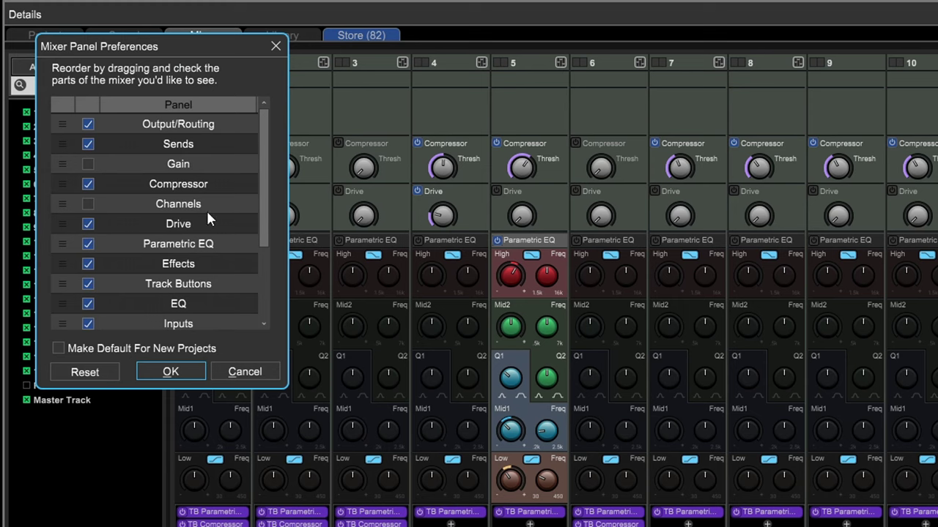
pyautogui.click(87, 203)
pyautogui.click(219, 371)
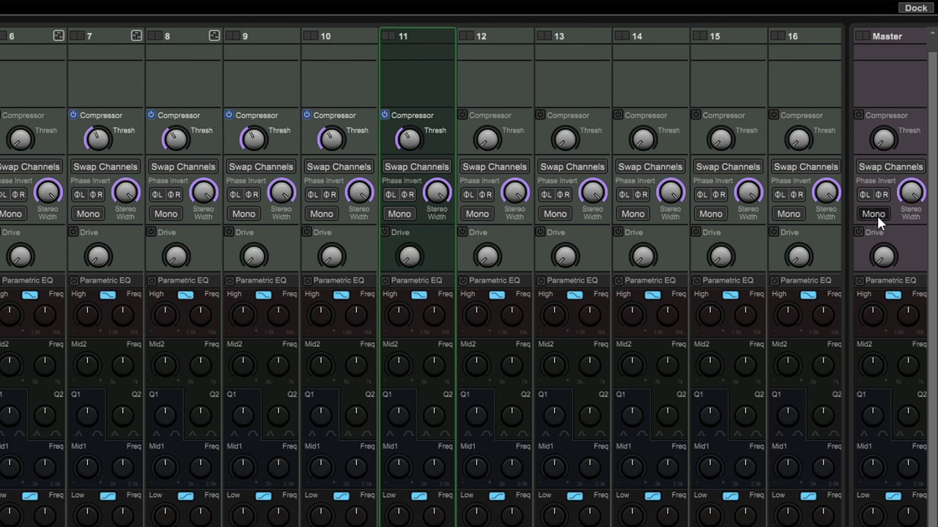
# Step: Compare the full mix in mono and stereo by switching Mono on and off on the Master track
pyautogui.click(873, 214)
pyautogui.click(873, 214)
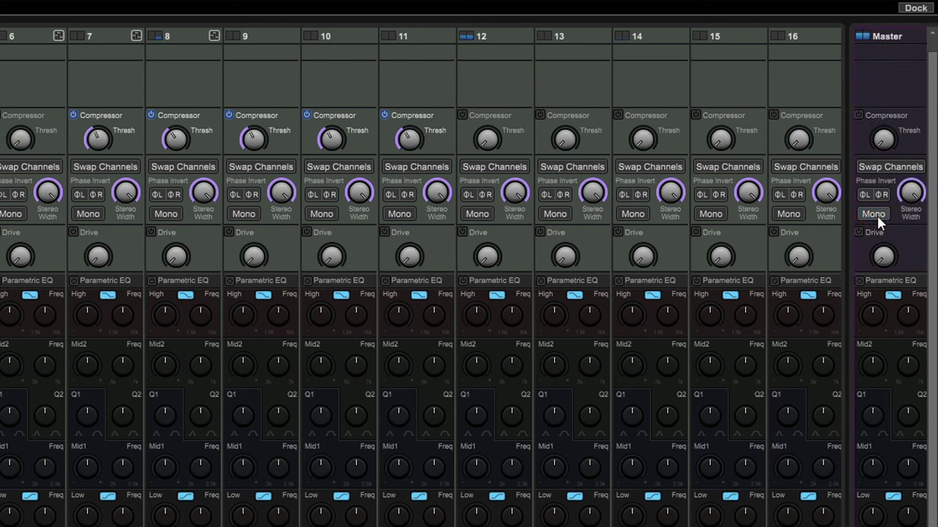
pyautogui.click(873, 214)
pyautogui.click(874, 213)
pyautogui.click(877, 215)
pyautogui.click(876, 215)
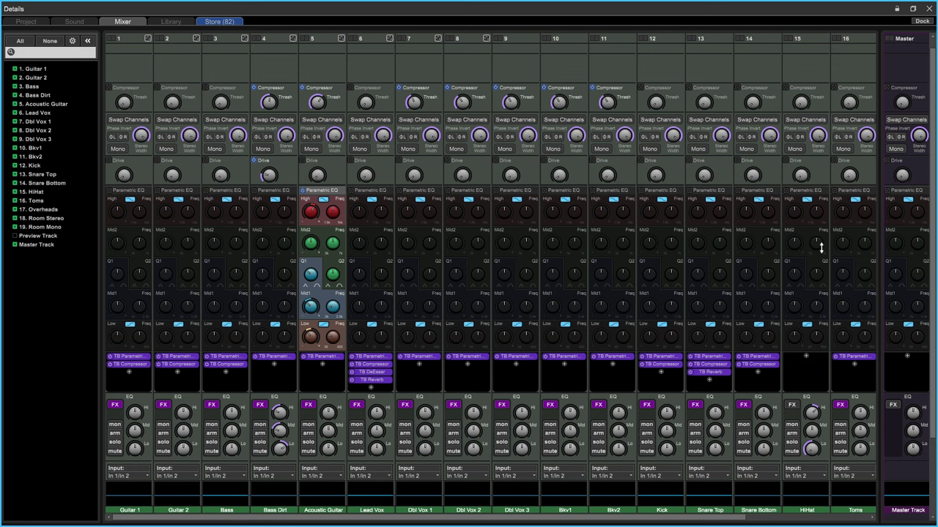
# Step: Hide the Channels and Parametric EQ sections and show the Frequency View in the Mixer Panel Preferences
pyautogui.moveTo(821, 247)
pyautogui.moveTo(922, 208)
pyautogui.moveTo(925, 136)
pyautogui.click(73, 42)
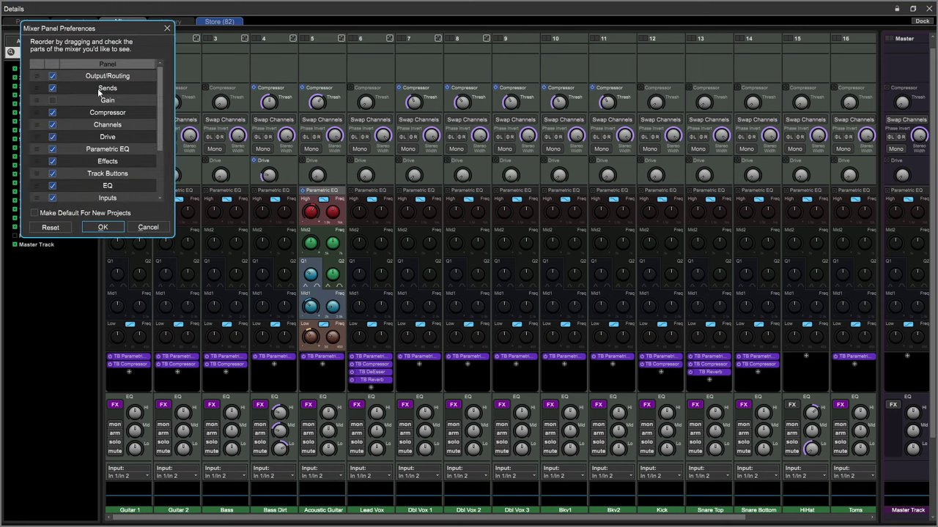
pyautogui.click(52, 125)
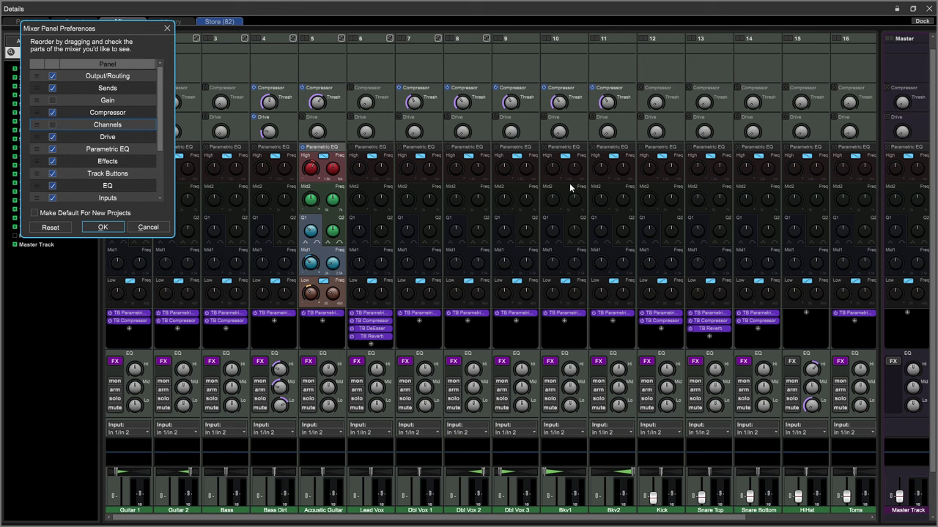
pyautogui.click(51, 150)
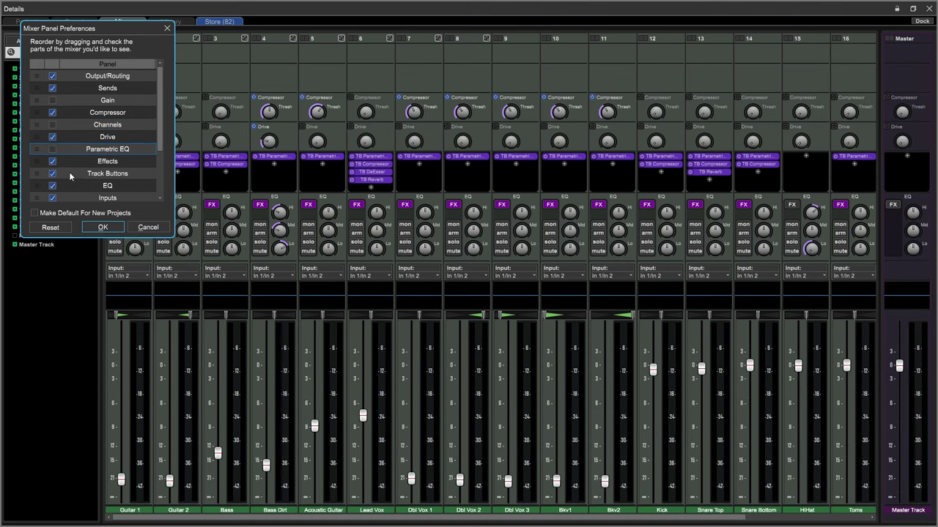
pyautogui.scroll(-3, 101, 176)
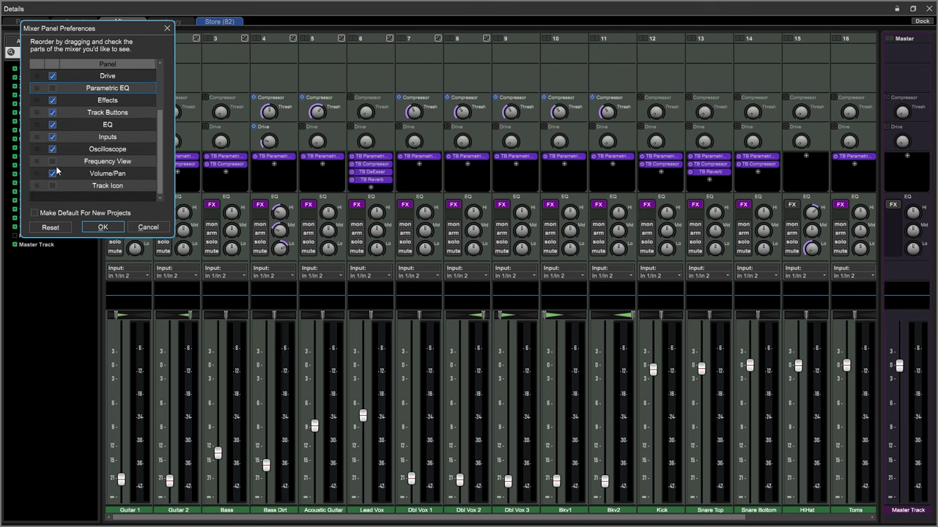
pyautogui.click(53, 162)
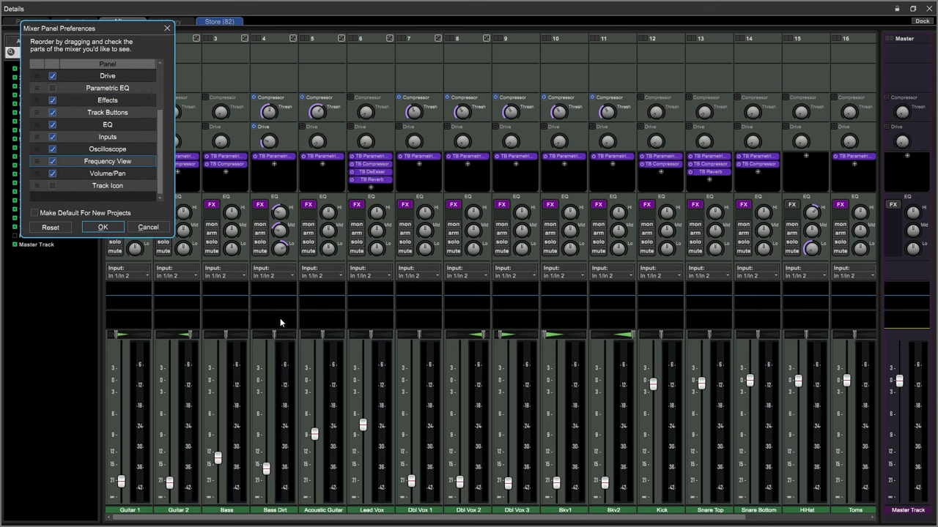
pyautogui.click(102, 227)
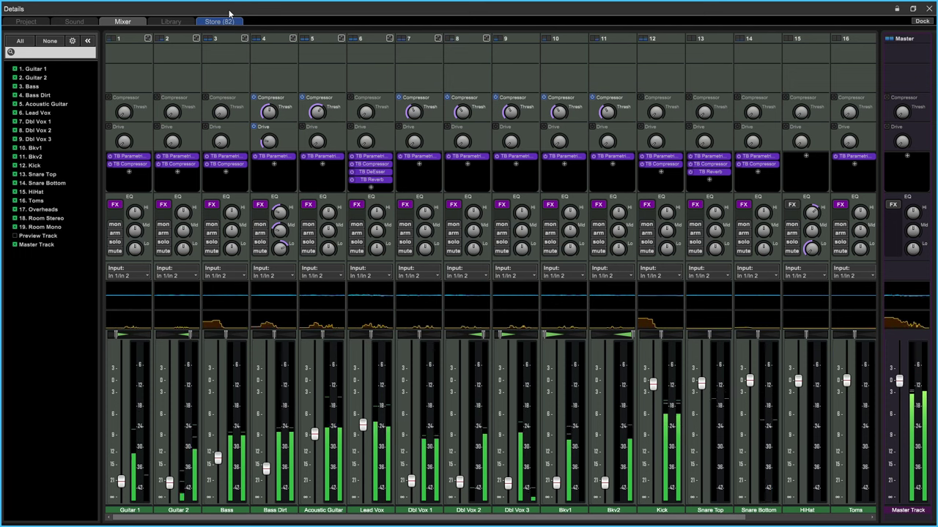
# Step: Turn off the Frequency View section in the Mixer Panel Preferences
pyautogui.click(73, 41)
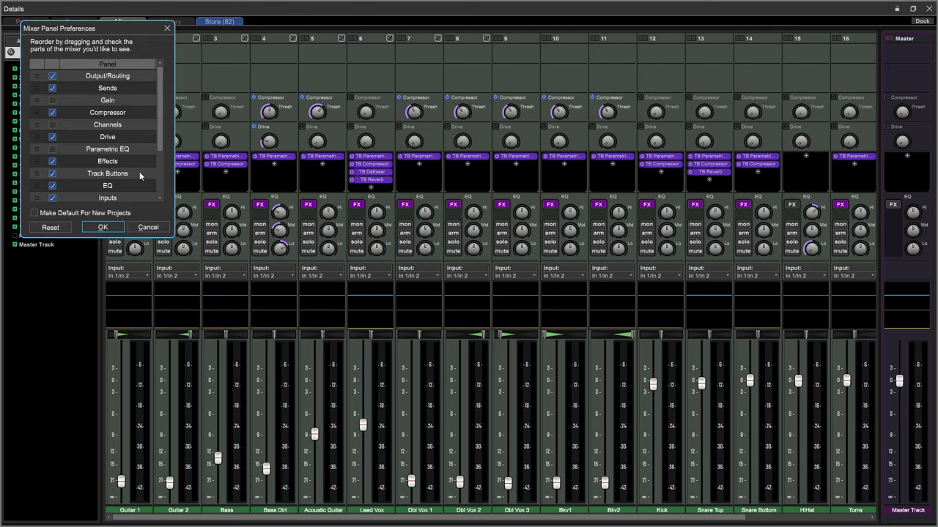
pyautogui.click(54, 156)
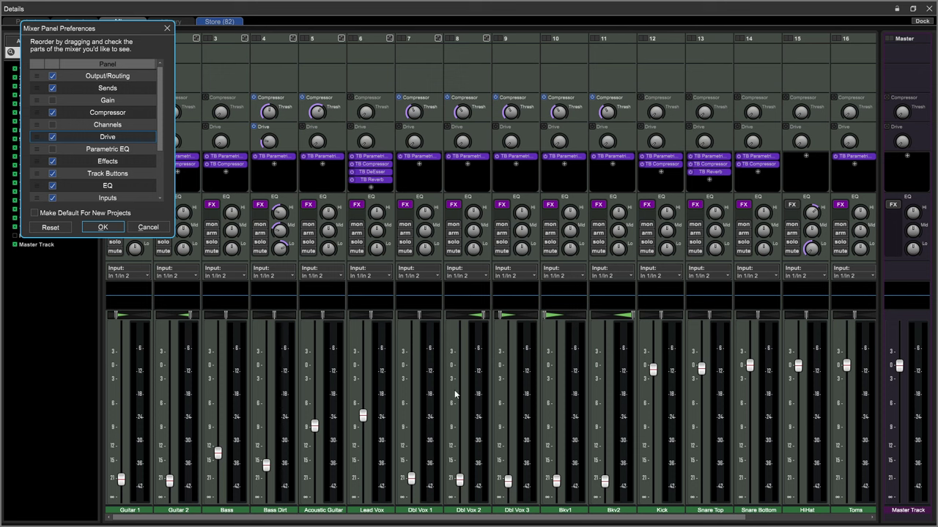
pyautogui.press('Return')
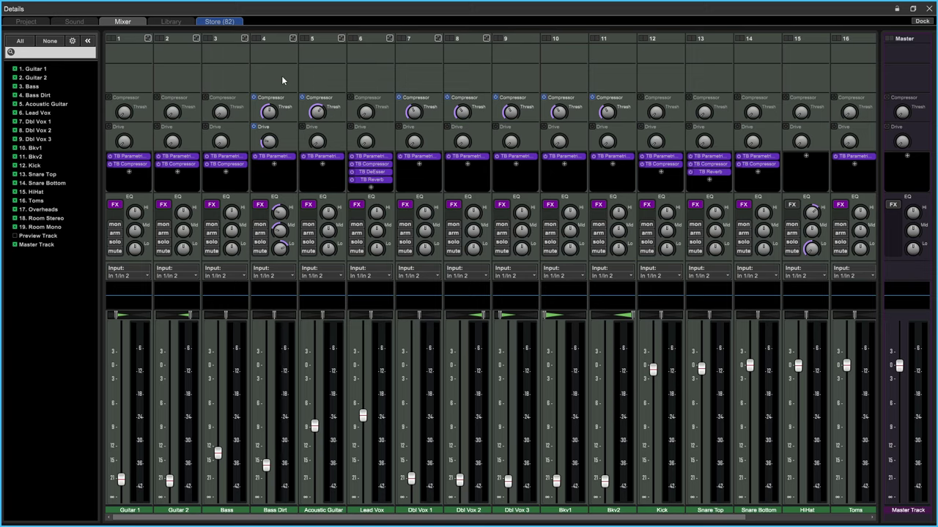
# Step: Close the detached mixer window and add a send track to the project
pyautogui.click(928, 9)
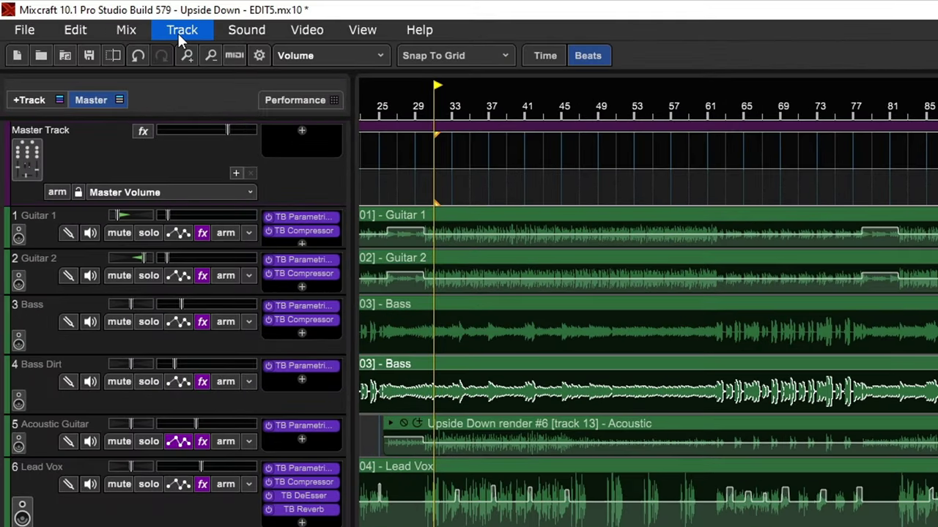
pyautogui.click(178, 34)
pyautogui.moveTo(203, 57)
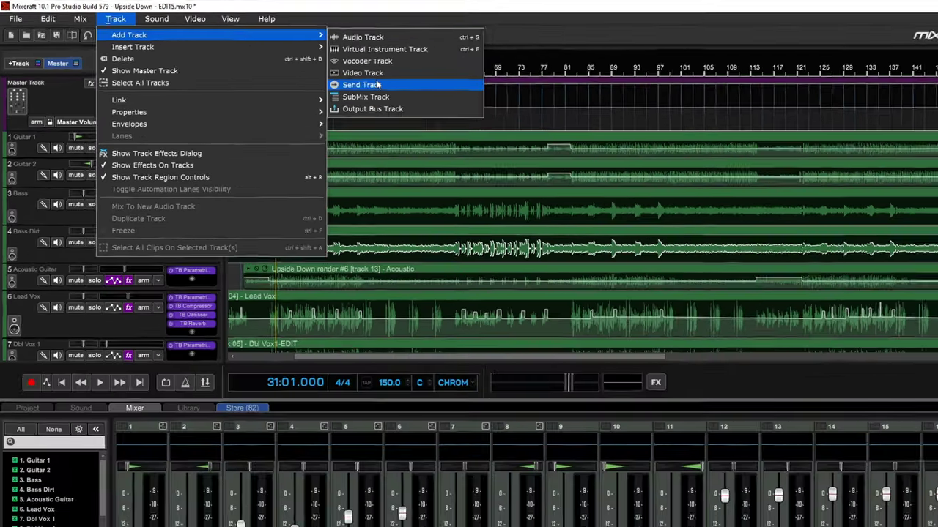
pyautogui.click(595, 133)
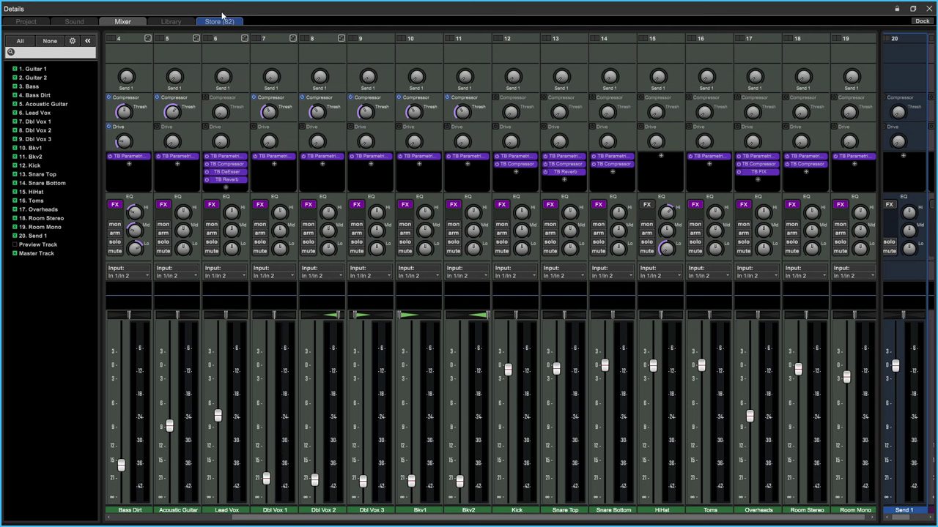
# Step: Rename the new send track VoxVerb and move the TB Reverb effect from the Lead Vox track onto it
pyautogui.moveTo(902, 519); pyautogui.dragTo(914, 519)
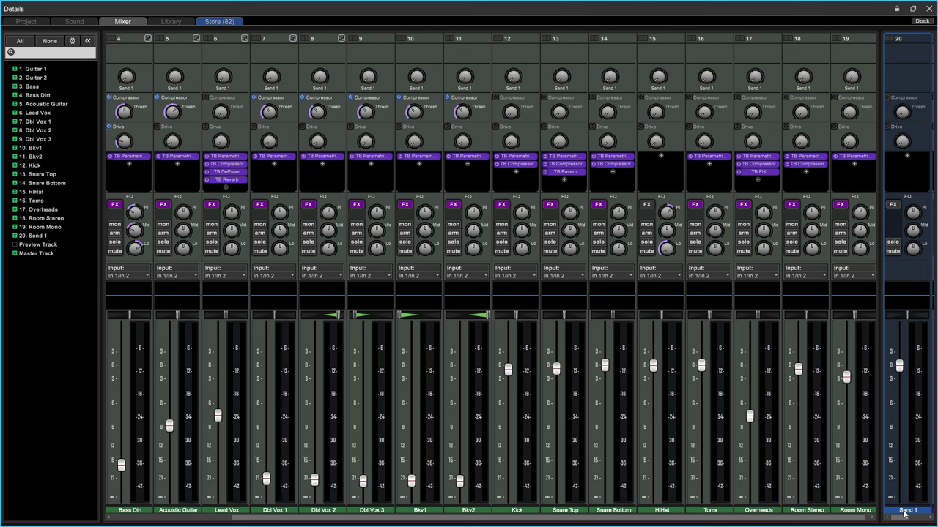
pyautogui.doubleClick(905, 511)
pyautogui.write('VoxVerb')
pyautogui.press('Return')
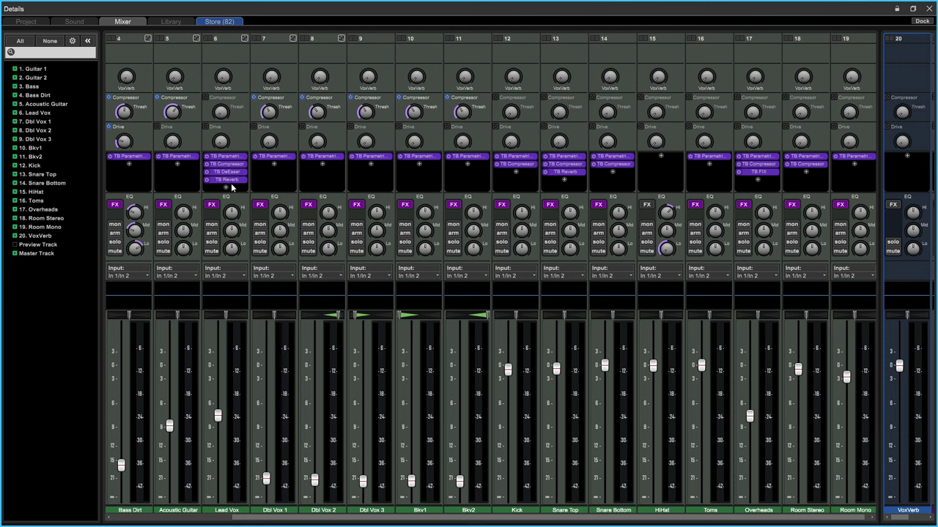
pyautogui.moveTo(223, 179); pyautogui.dragTo(903, 166)
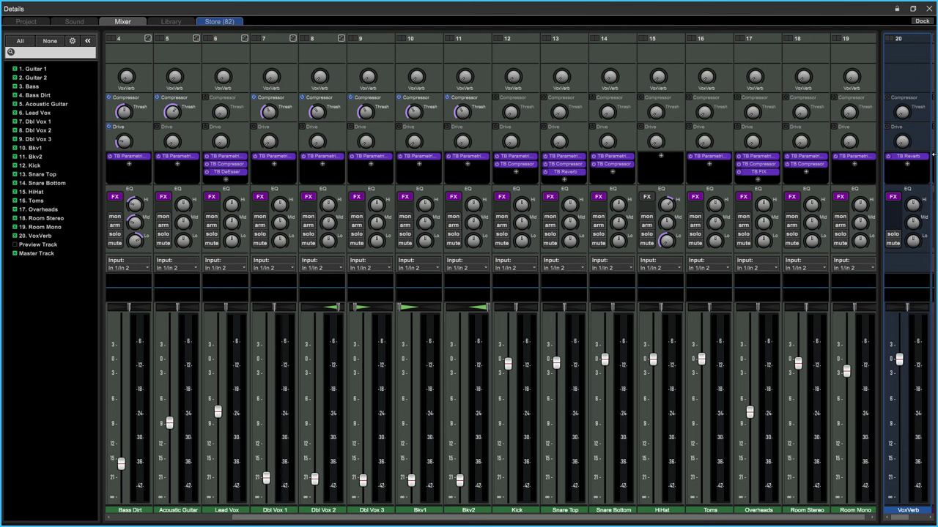